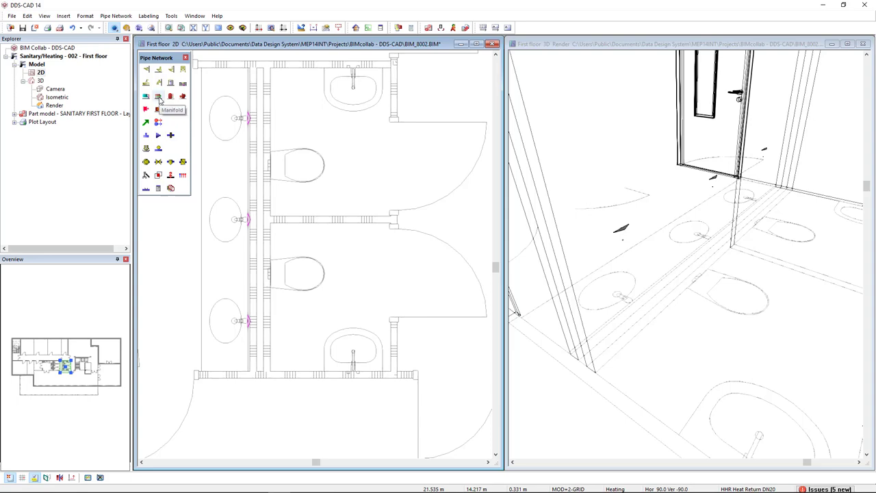
Choose the sanitary hot water brass manifold 1" with 2x3/4" connections (DIH71-02#001) for placement
{"action": "left_click", "coordinate": [170, 110]}
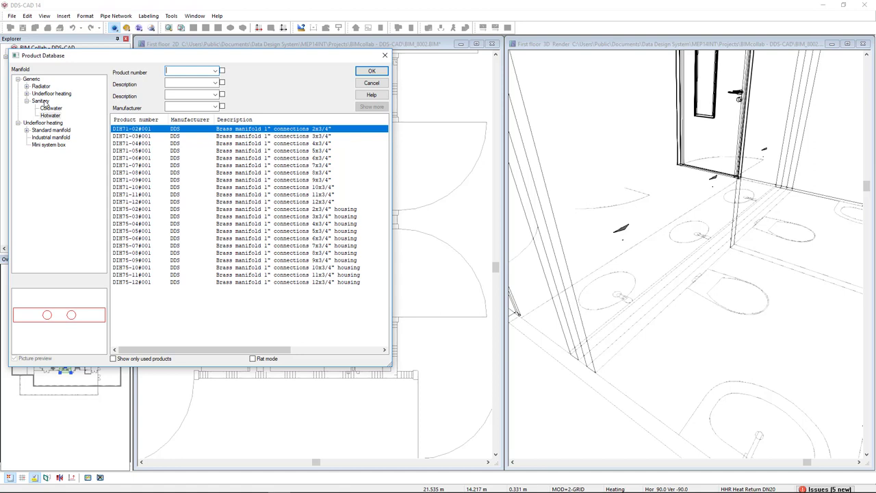
{"action": "left_click", "coordinate": [41, 101]}
{"action": "left_click", "coordinate": [51, 115]}
{"action": "left_click", "coordinate": [373, 75]}
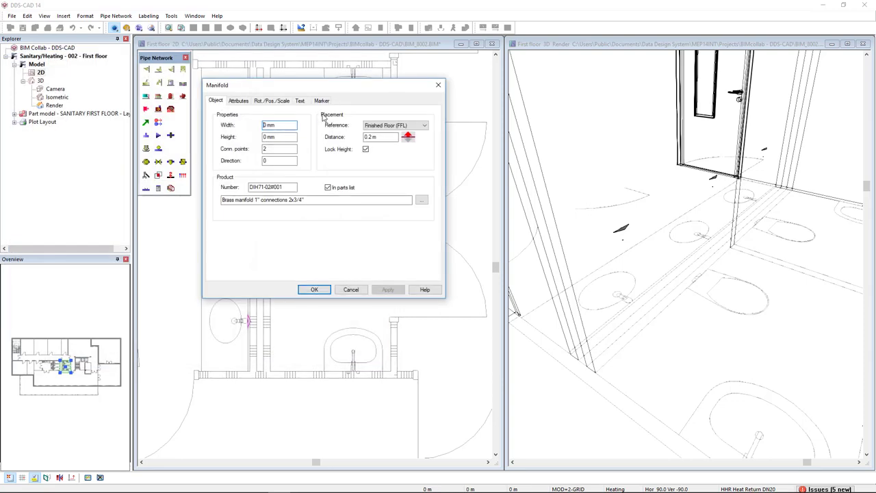
Place the manifold 0.8 m above the finished floor, lengthwise inside the wall cavity near its end beside the lowest washbasin in plan
{"action": "left_click_drag", "start_coordinate": [391, 137], "coordinate": [352, 137]}
{"action": "type", "text": ".8"}
{"action": "left_click", "coordinate": [314, 289]}
{"action": "scroll", "coordinate": [271, 384], "scroll_direction": "up", "scroll_amount": 4}
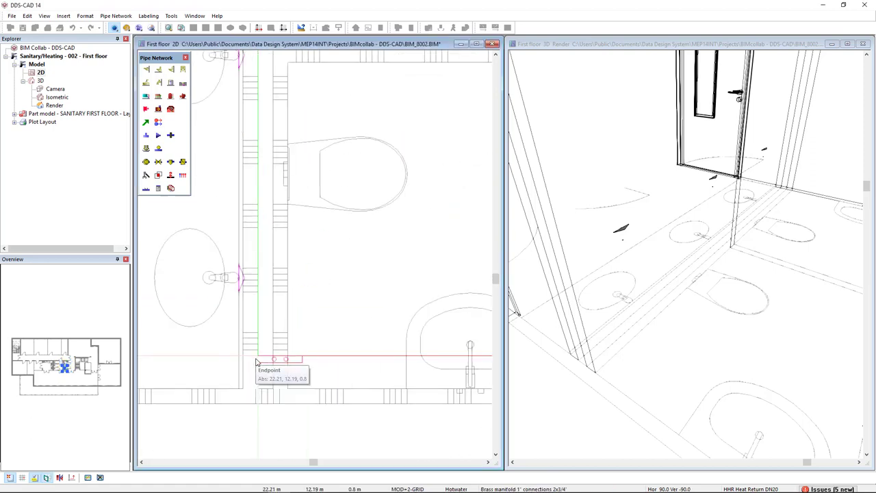
{"action": "scroll", "coordinate": [266, 390], "scroll_direction": "up", "scroll_amount": 4}
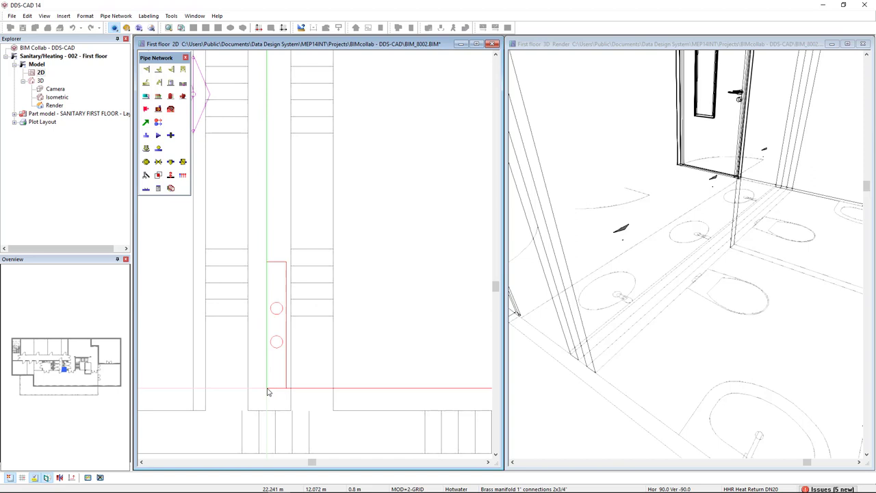
{"action": "left_click", "coordinate": [264, 393]}
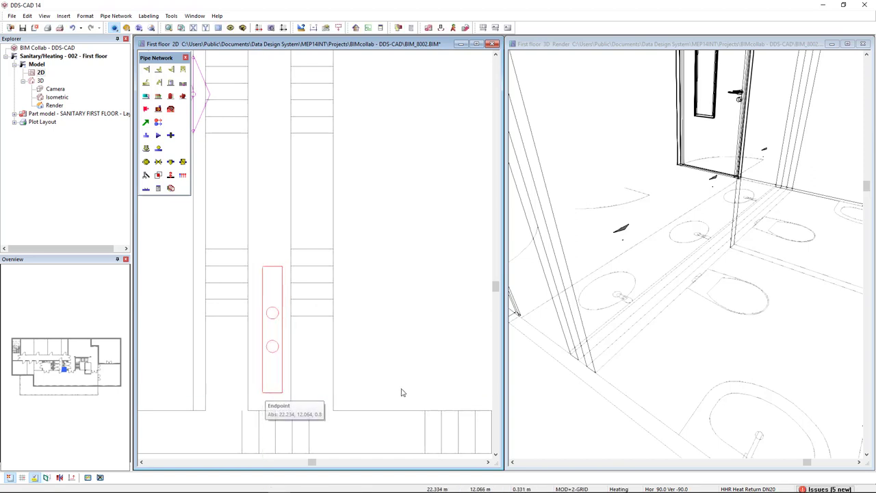
Stand the manifold upright by setting its rotation around the X-axis to 90°
{"action": "left_click", "coordinate": [575, 398]}
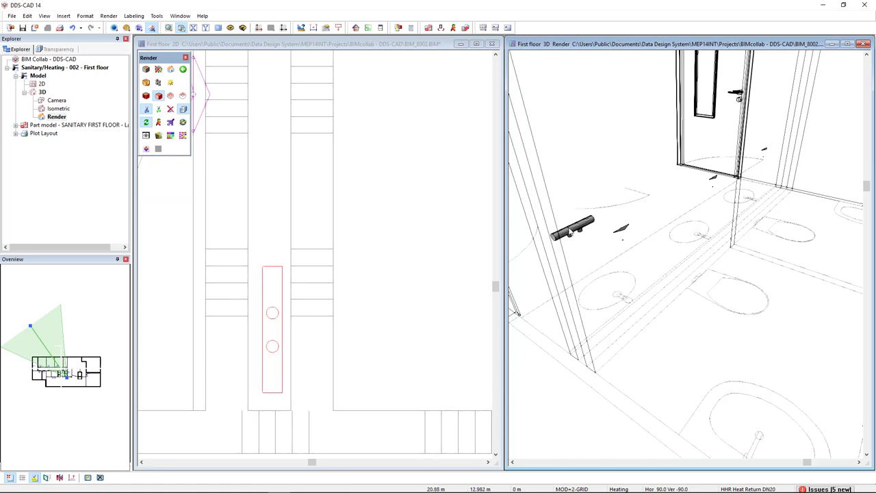
{"action": "scroll", "coordinate": [568, 236], "scroll_direction": "up", "scroll_amount": 1}
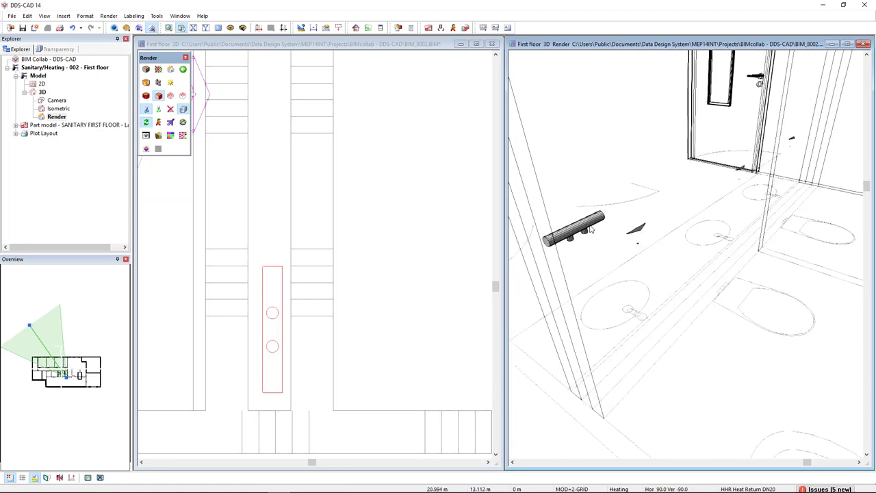
{"action": "double_click", "coordinate": [584, 229]}
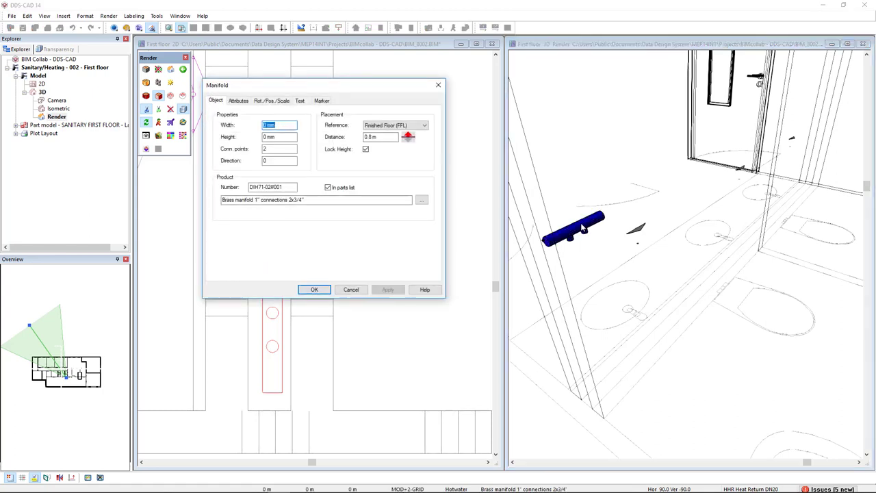
{"action": "left_click", "coordinate": [277, 100]}
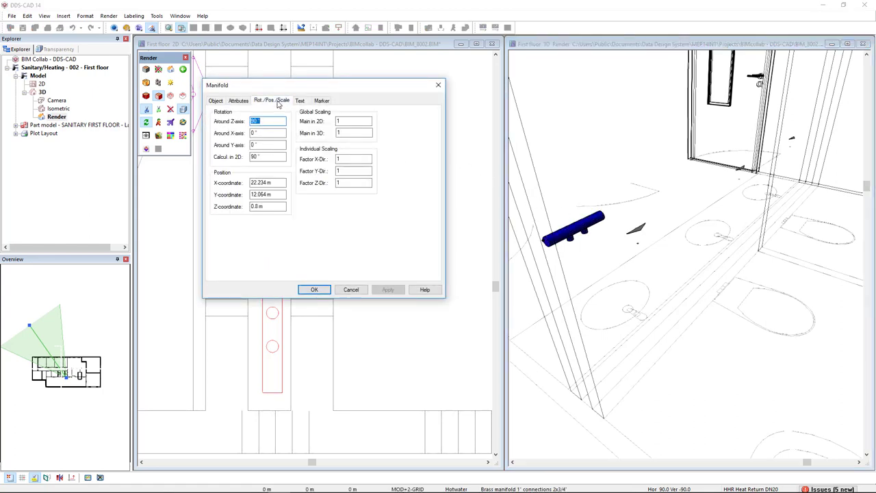
{"action": "key", "text": "Tab"}
{"action": "type", "text": "90"}
{"action": "key", "text": "Tab"}
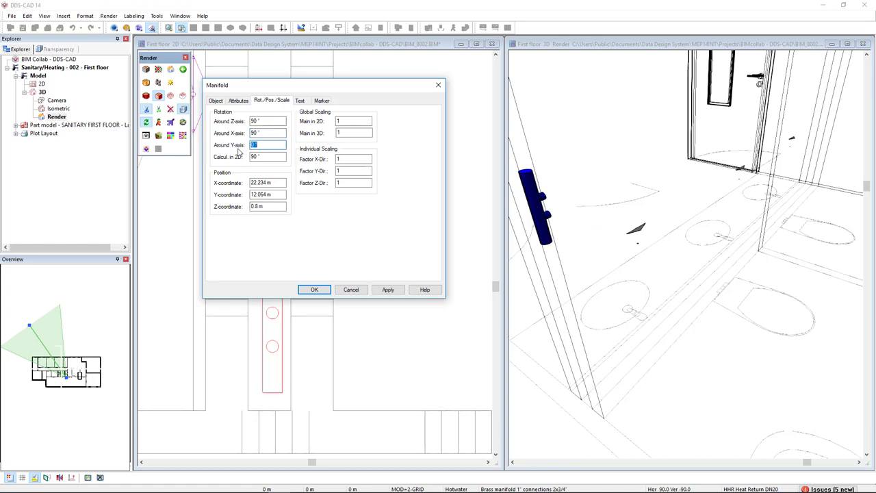
{"action": "left_click", "coordinate": [319, 289]}
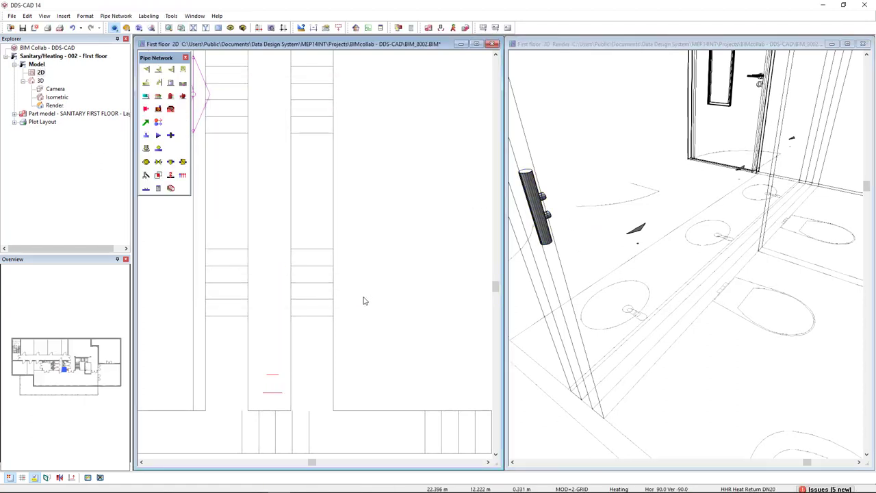
Start a free copper PWH Hotwater pipe, size DN 12, at 2.4 m mounting height outside the washroom wall
{"action": "scroll", "coordinate": [377, 309], "scroll_direction": "down", "scroll_amount": 2}
{"action": "middle_click_drag", "start_coordinate": [378, 309], "coordinate": [308, 268]}
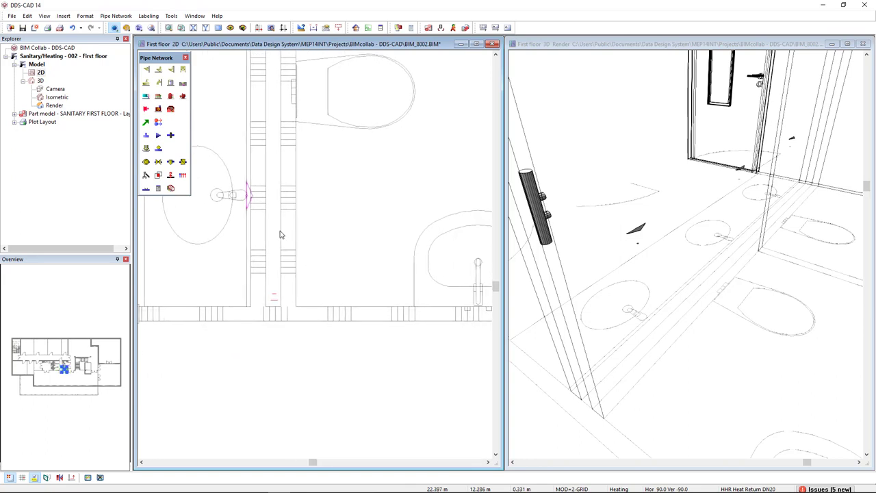
{"action": "left_click", "coordinate": [145, 124]}
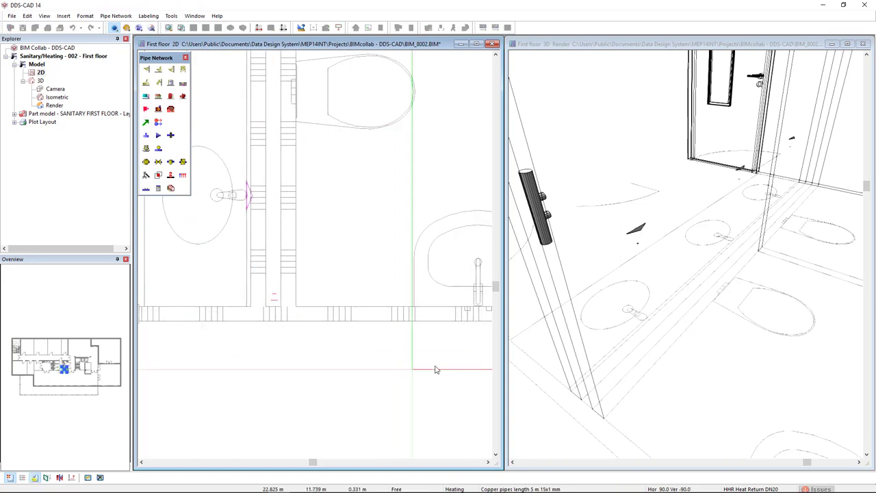
{"action": "left_click", "coordinate": [467, 357]}
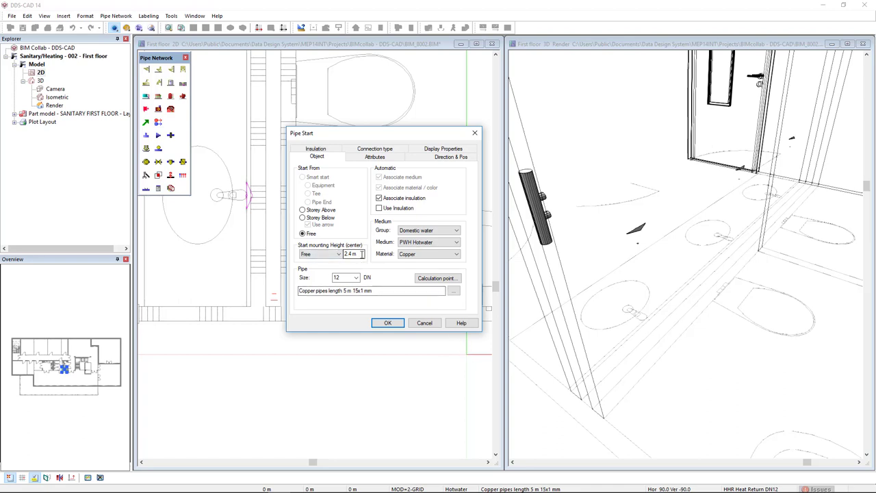
{"action": "left_click", "coordinate": [387, 323]}
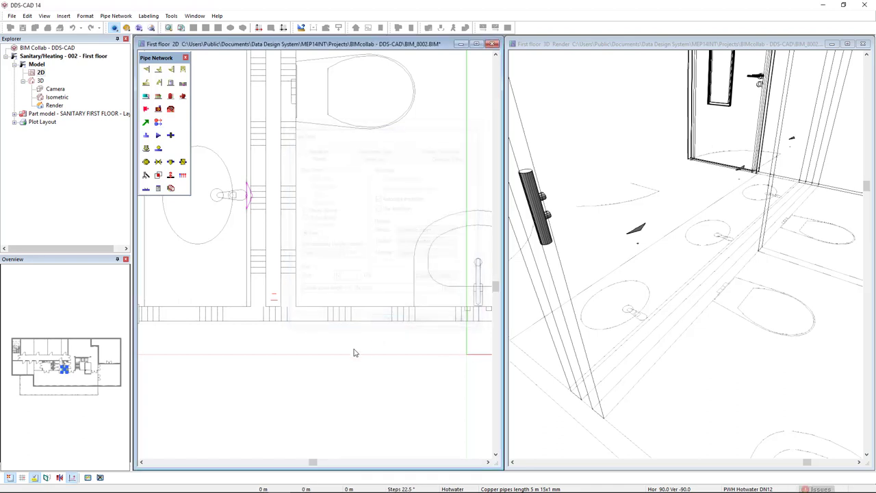
Route the pipe to in line with the wall cavity and join it to the manifold's 25 mm connection with a 90° Horizontal - Vertical connection
{"action": "left_click", "coordinate": [275, 355]}
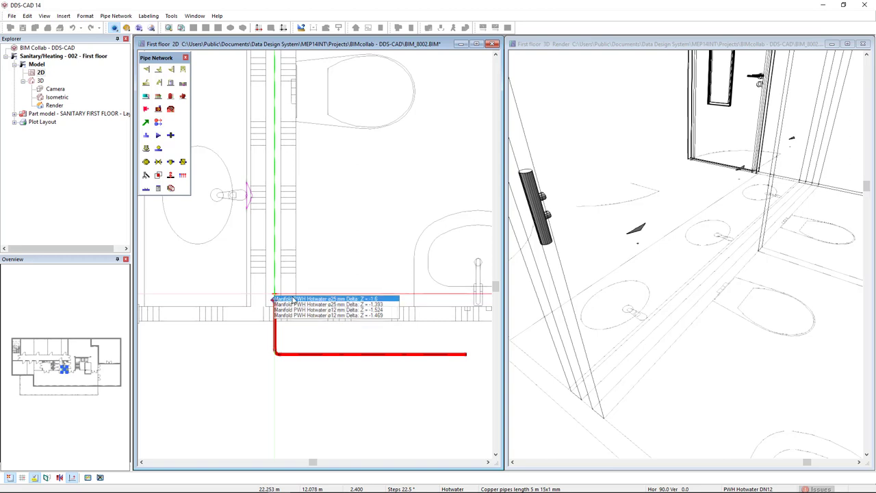
{"action": "left_click", "coordinate": [293, 300]}
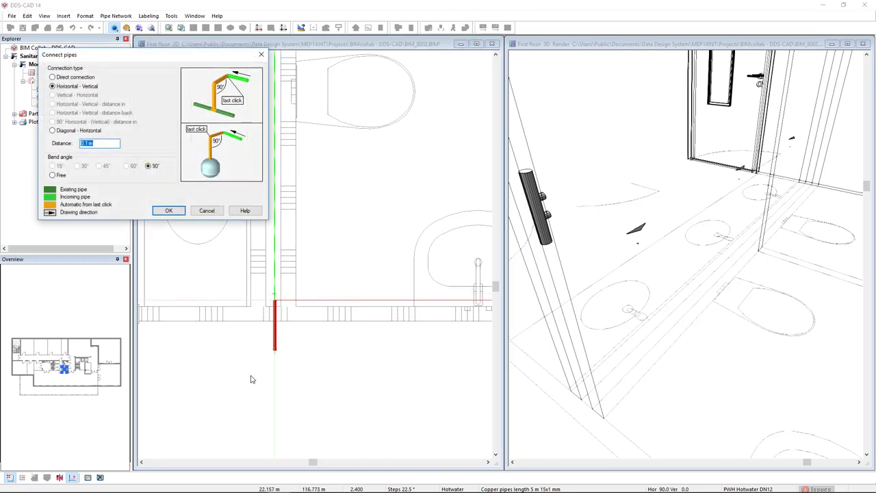
{"action": "left_click", "coordinate": [169, 211]}
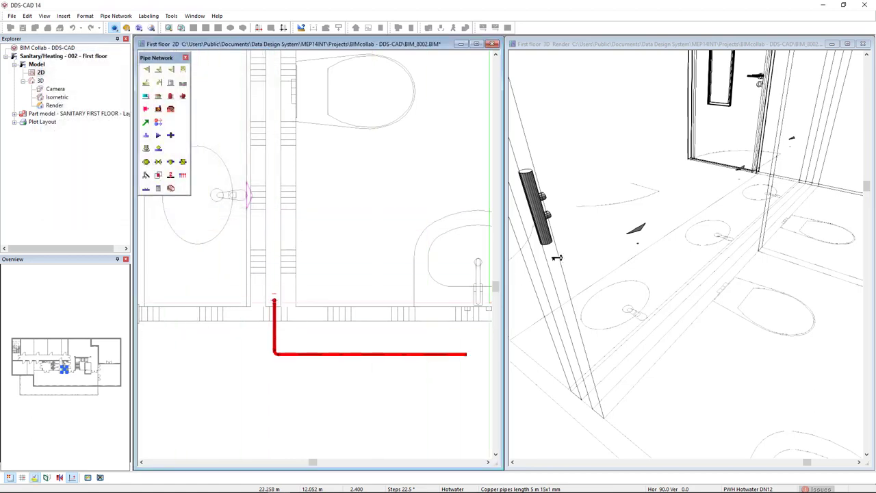
{"action": "left_click", "coordinate": [579, 217]}
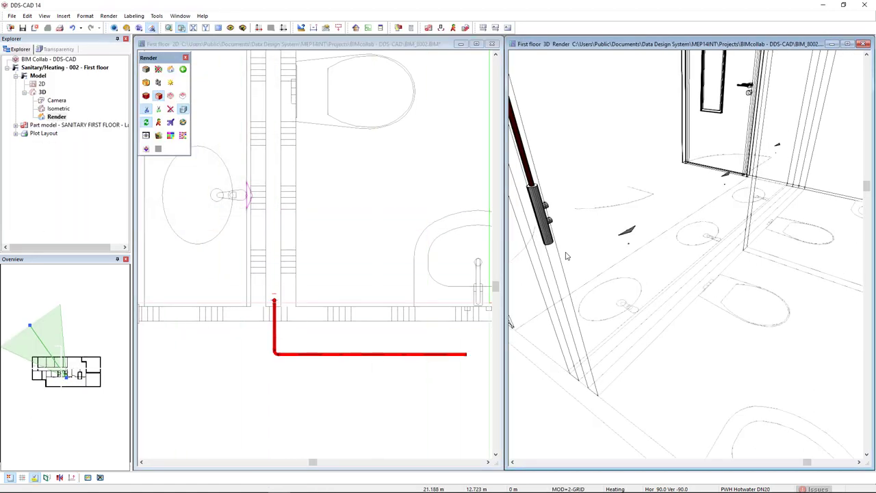
Draw a hot water pipe from the manifold's lower 12 mm connection (Z = 0.876) along the wall cavity past the farthest washbasin
{"action": "left_click", "coordinate": [349, 392]}
{"action": "right_click", "coordinate": [321, 387]}
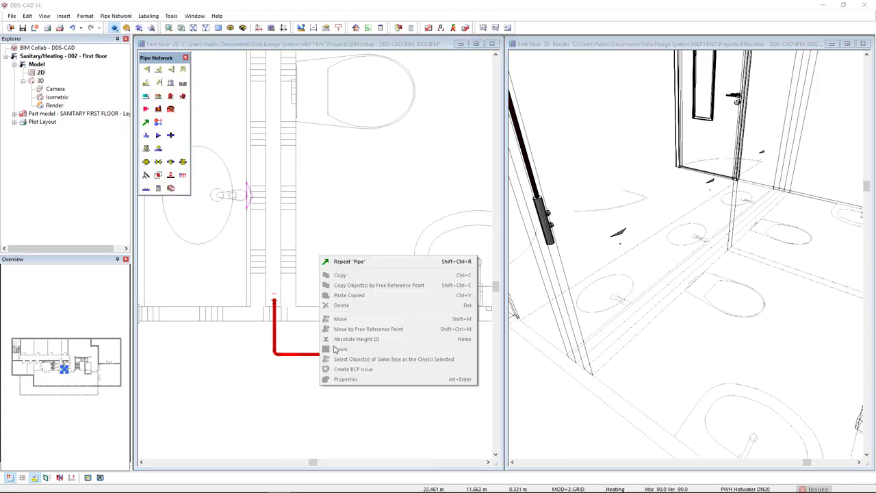
{"action": "left_click", "coordinate": [364, 263]}
{"action": "scroll", "coordinate": [274, 294], "scroll_direction": "up", "scroll_amount": 2}
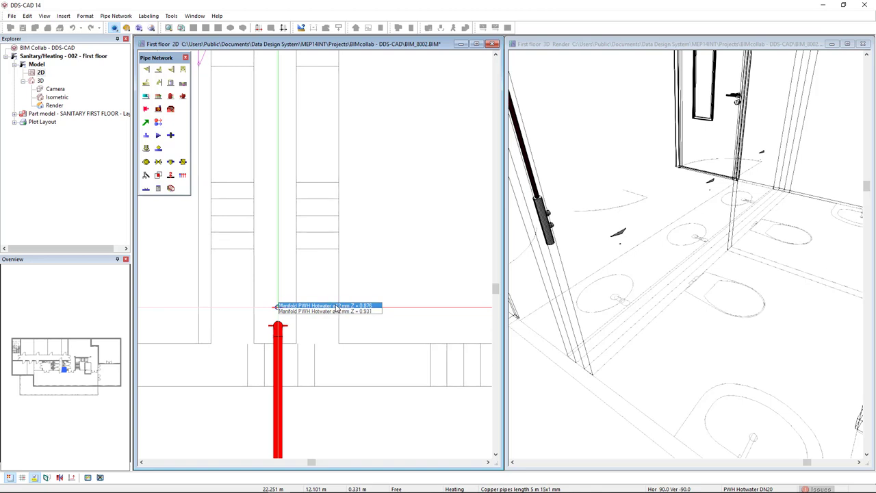
{"action": "left_click", "coordinate": [338, 308]}
{"action": "scroll", "coordinate": [258, 199], "scroll_direction": "down", "scroll_amount": 5}
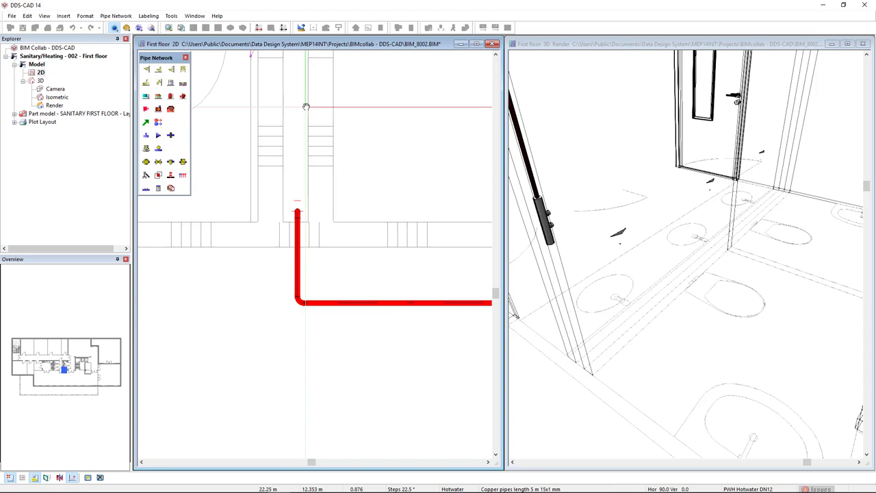
{"action": "scroll", "coordinate": [336, 315], "scroll_direction": "up", "scroll_amount": 4}
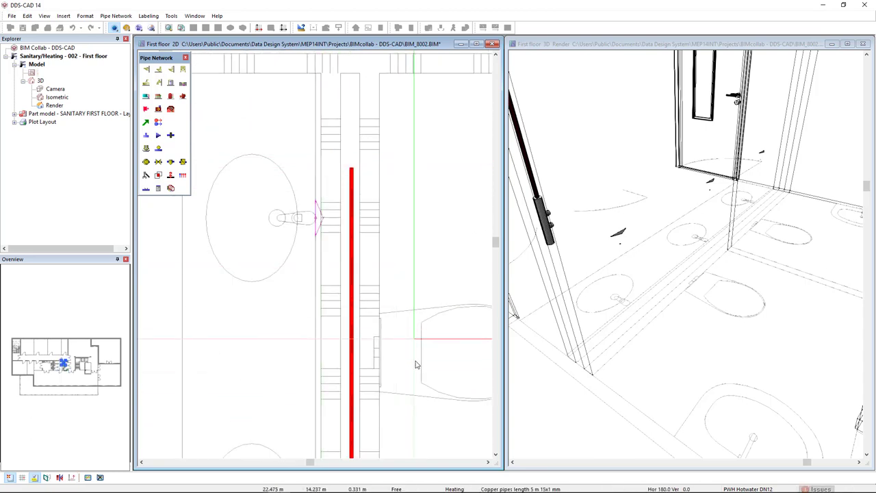
Draw a second pipe from the manifold's upper 12 mm connection (Z = 0.931) to the first pipe's end, using Horizontal - Vertical - distance back at 0.1 m
{"action": "middle_click_drag", "start_coordinate": [445, 295], "coordinate": [343, 129]}
{"action": "scroll", "coordinate": [364, 253], "scroll_direction": "up", "scroll_amount": 3}
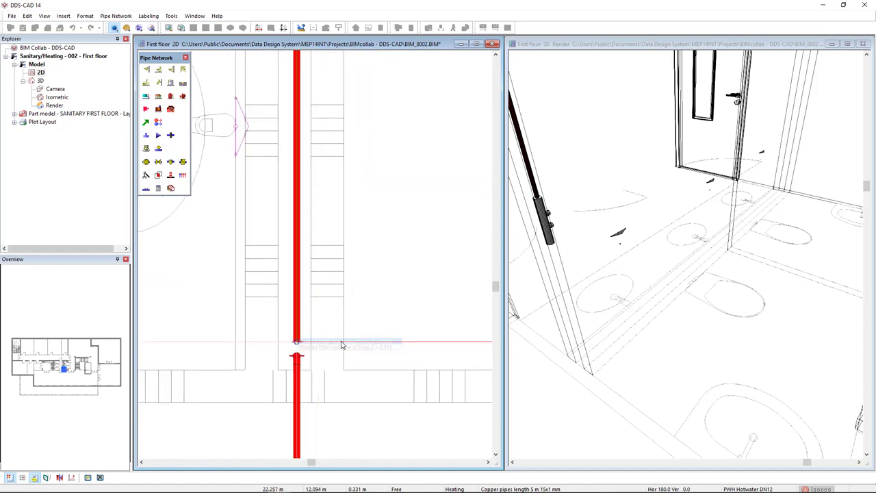
{"action": "left_click", "coordinate": [338, 347]}
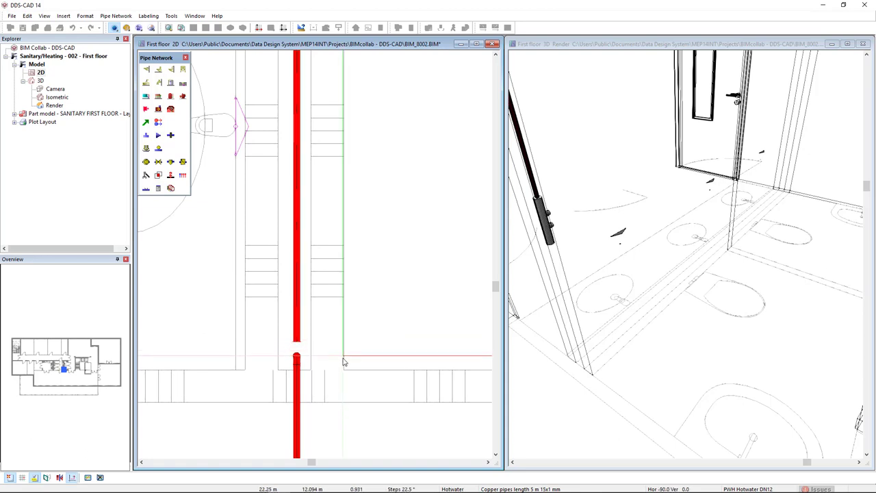
{"action": "scroll", "coordinate": [342, 354], "scroll_direction": "down", "scroll_amount": 3}
{"action": "scroll", "coordinate": [349, 136], "scroll_direction": "up", "scroll_amount": 5}
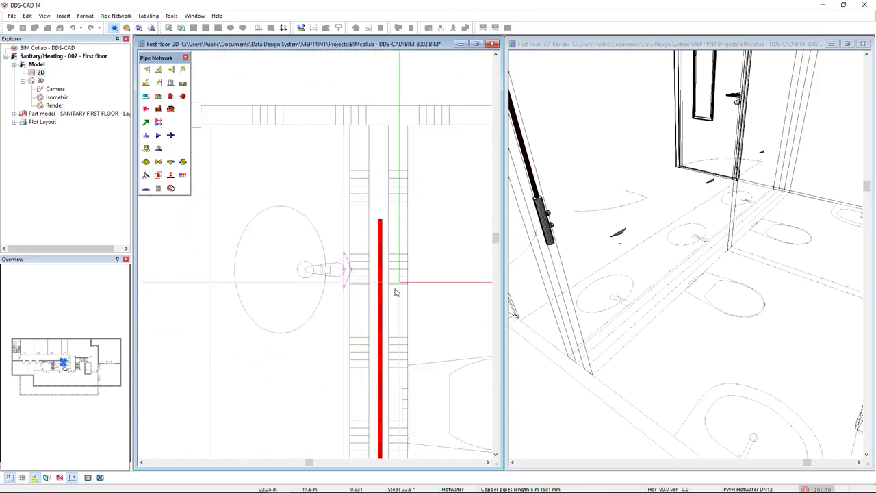
{"action": "left_click", "coordinate": [380, 221]}
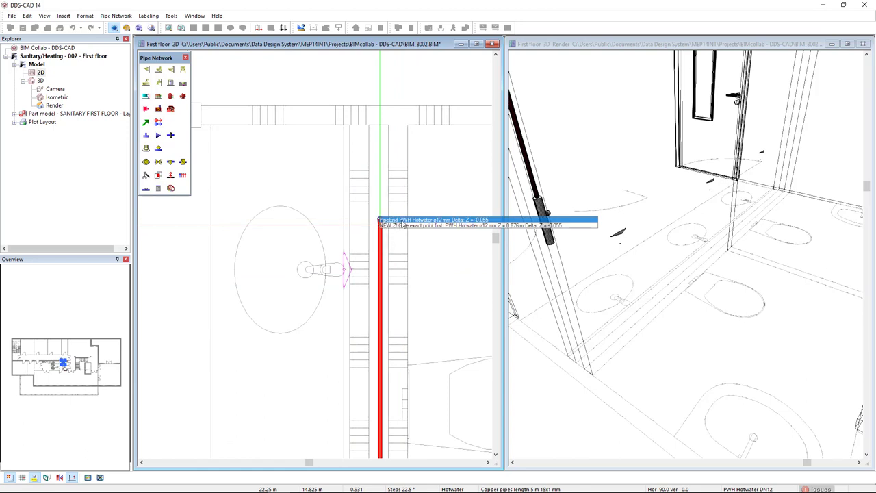
{"action": "left_click", "coordinate": [404, 222]}
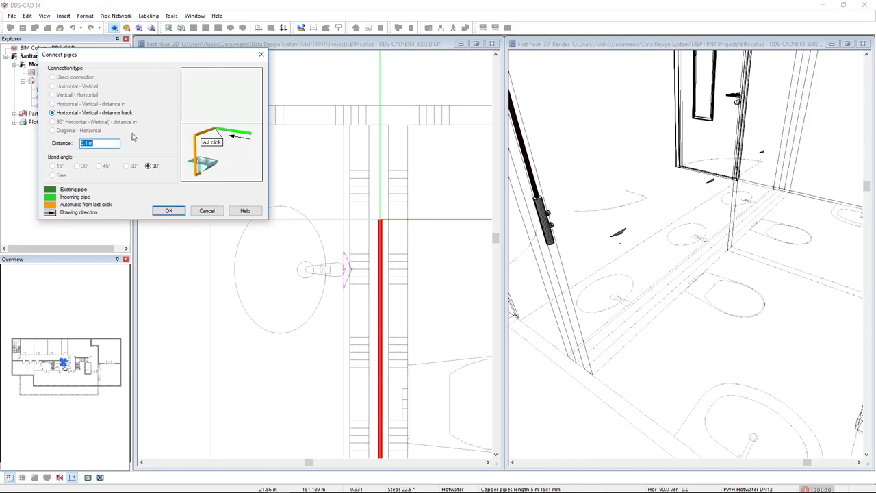
{"action": "left_click", "coordinate": [164, 211]}
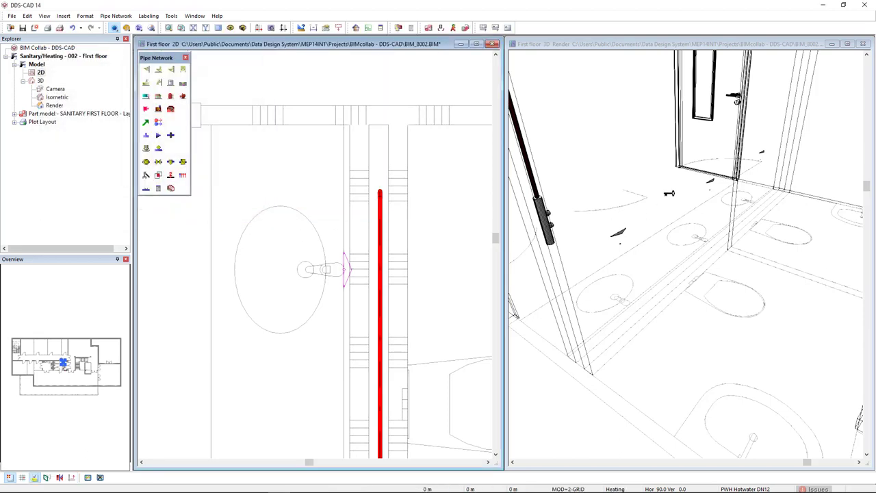
{"action": "left_click", "coordinate": [692, 159]}
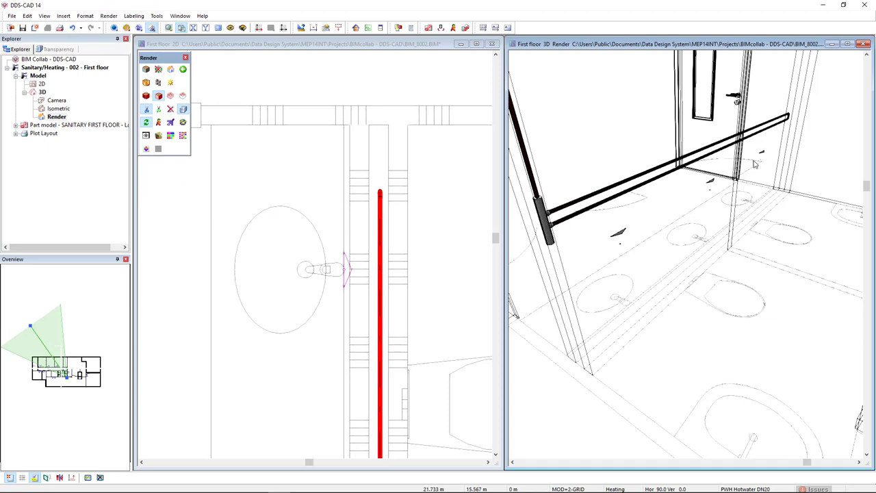
Connect the three washbasins' hot water connections to the looped pipes with Automatic Connection, type Connect/cut to pipes in floor or ceiling
{"action": "left_click", "coordinate": [435, 352]}
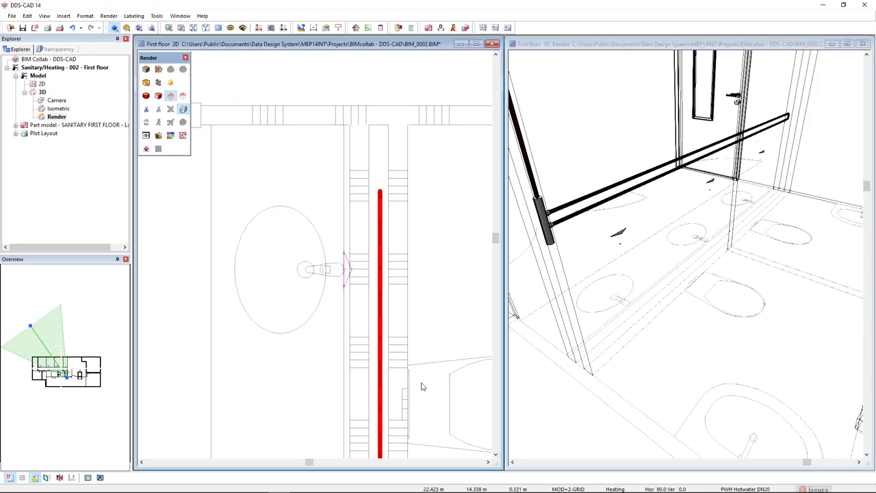
{"action": "scroll", "coordinate": [419, 383], "scroll_direction": "down", "scroll_amount": 5}
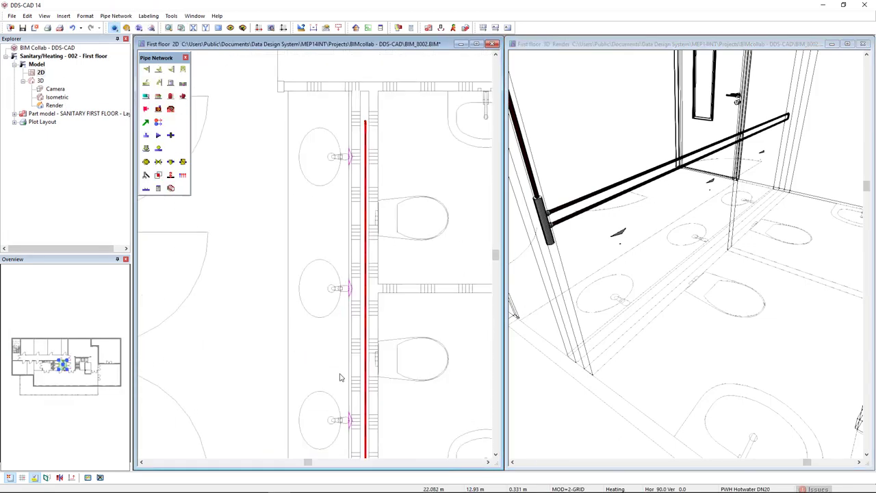
{"action": "left_click_drag", "start_coordinate": [293, 394], "coordinate": [335, 89]}
{"action": "right_click", "coordinate": [299, 95]}
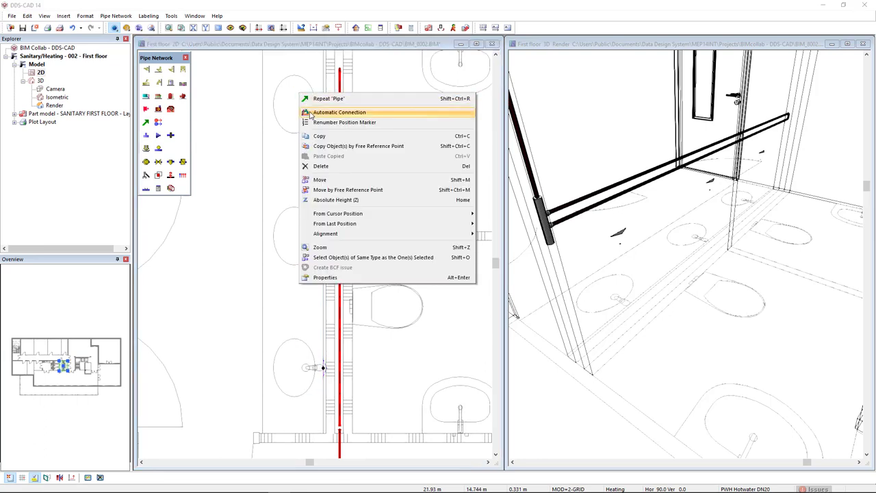
{"action": "left_click", "coordinate": [396, 115]}
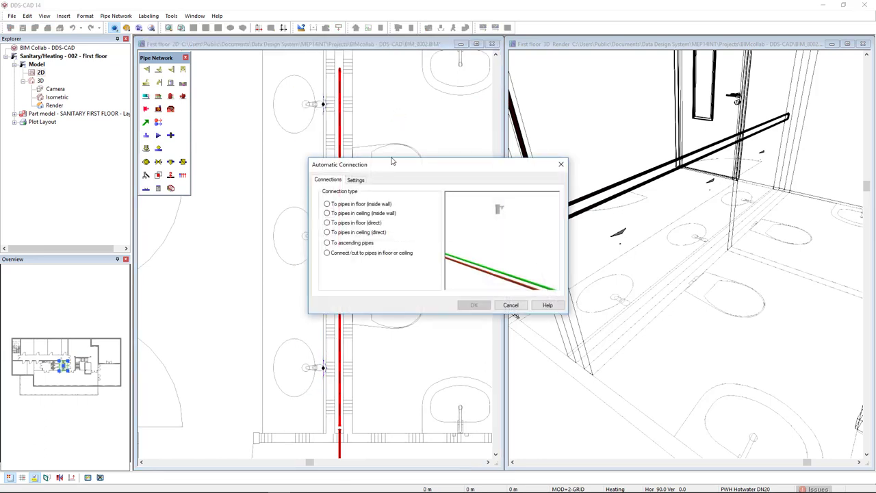
{"action": "left_click", "coordinate": [366, 254]}
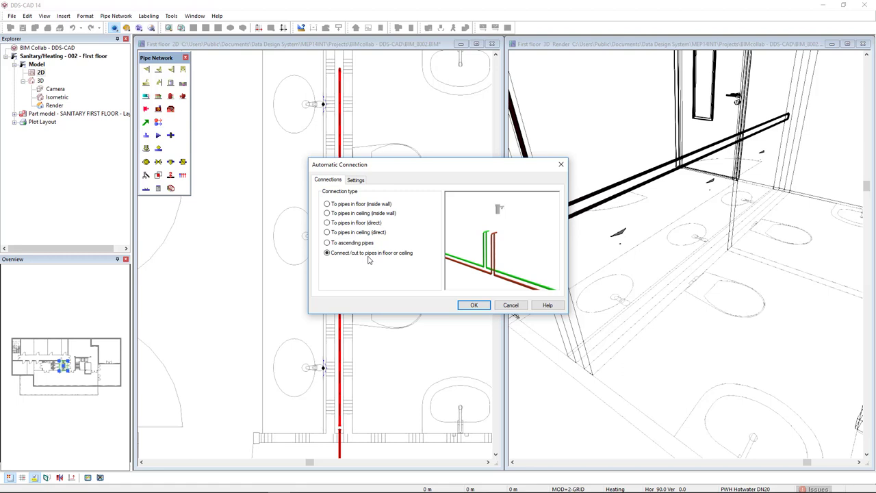
{"action": "left_click", "coordinate": [471, 305]}
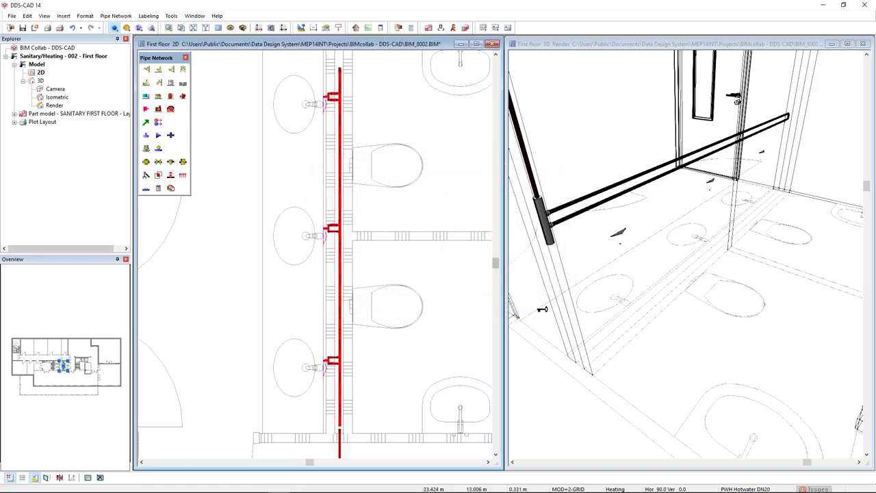
{"action": "left_click", "coordinate": [599, 263]}
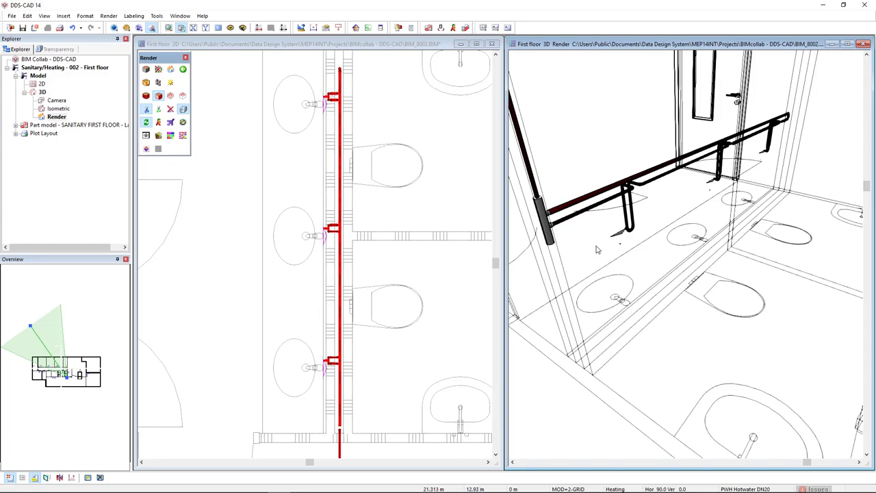
{"action": "mouse_move", "coordinate": [624, 228]}
{"action": "middle_mouse_down"}
{"action": "mouse_move", "coordinate": [630, 215]}
{"action": "mouse_move", "coordinate": [579, 252]}
{"action": "mouse_move", "coordinate": [624, 226]}
{"action": "mouse_move", "coordinate": [628, 243]}
{"action": "mouse_move", "coordinate": [625, 221]}
{"action": "mouse_move", "coordinate": [636, 233]}
{"action": "middle_mouse_up"}
Place a calculation point on the supply pipe outside the washroom wall and name its system Ring line 01
{"action": "left_click", "coordinate": [411, 371]}
{"action": "middle_click_drag", "start_coordinate": [408, 384], "coordinate": [358, 283]}
{"action": "left_click", "coordinate": [158, 122]}
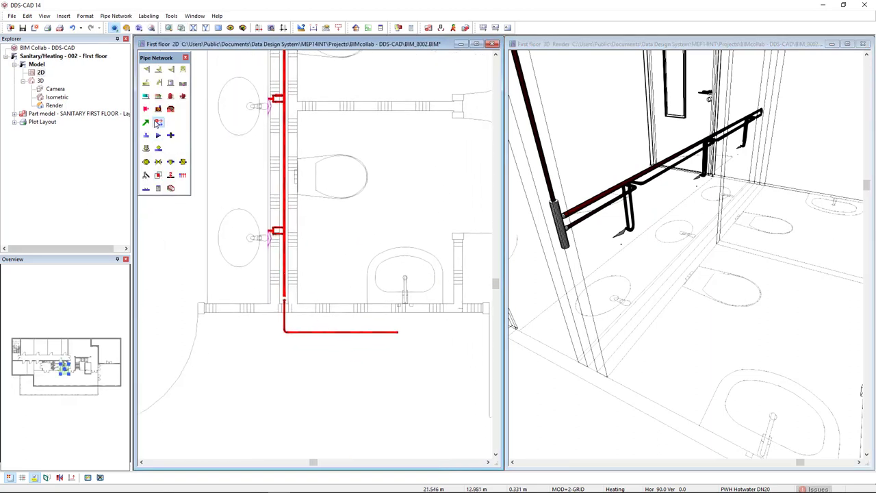
{"action": "left_click", "coordinate": [384, 333]}
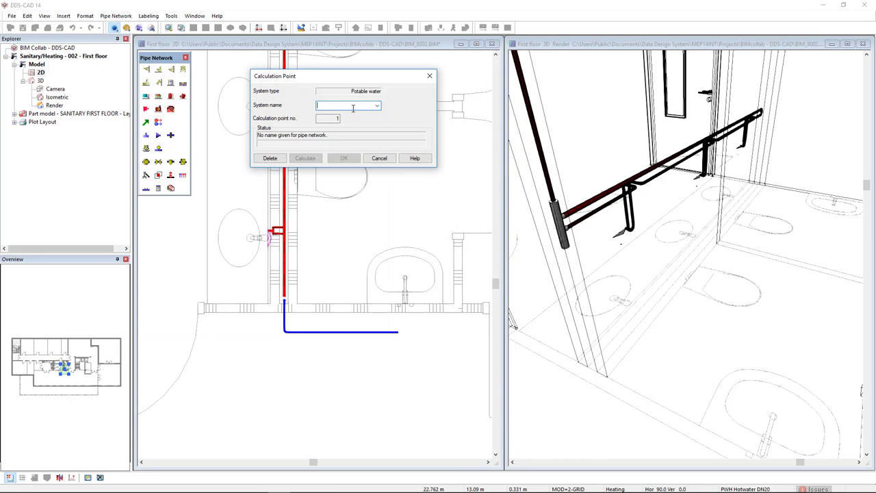
{"action": "type", "text": "Ring line 01"}
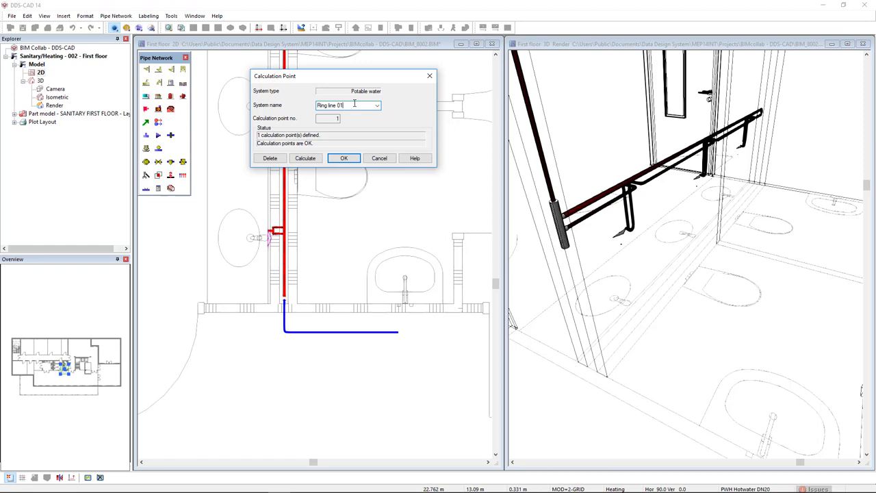
Run the Potable Water Calculation for the Ring line 01 hot water system and accept it
{"action": "left_click", "coordinate": [305, 158]}
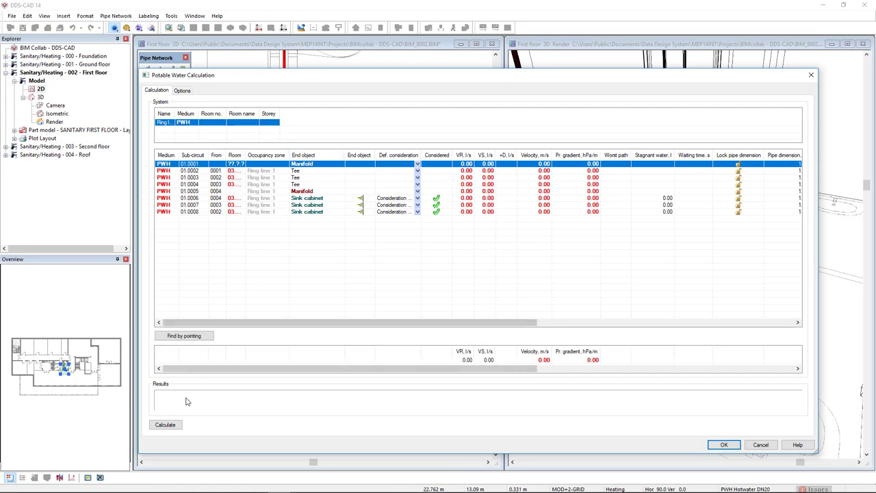
{"action": "left_click", "coordinate": [166, 425]}
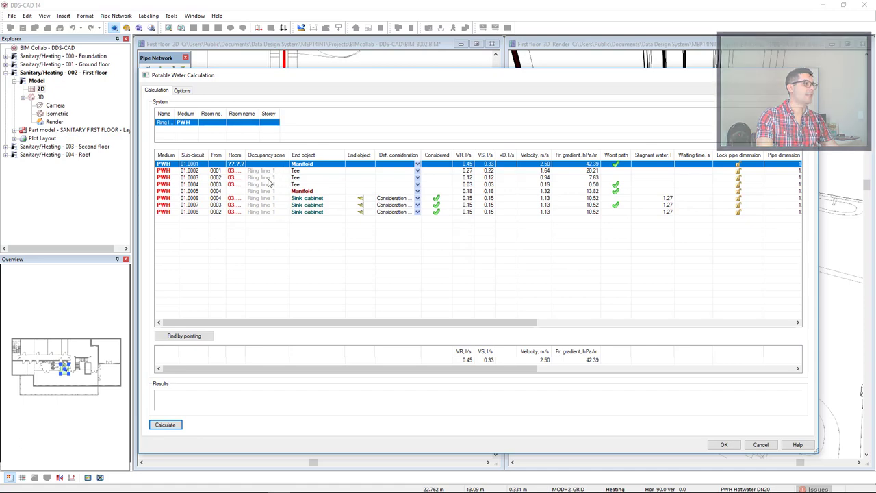
{"action": "key", "text": "Return"}
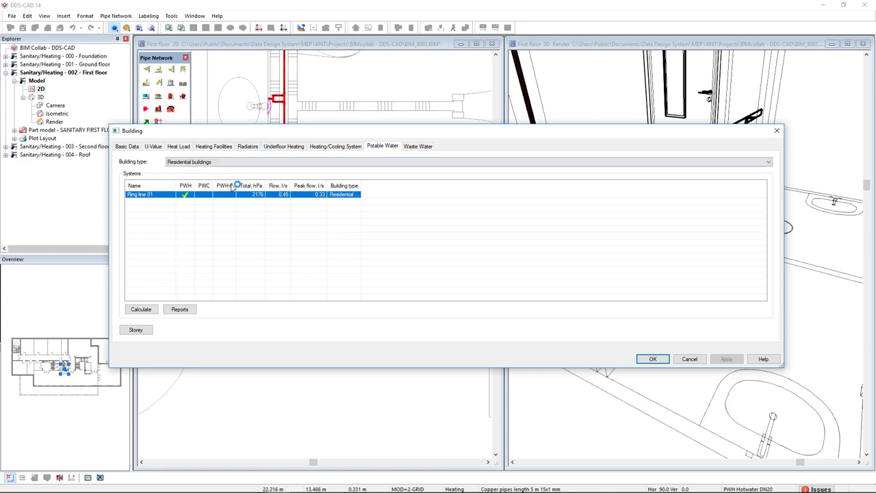
Generate the Dimensioning potable water systems report for Ring line 01, include Dimensioning cold and hot water, and show its second page
{"action": "left_click", "coordinate": [175, 312]}
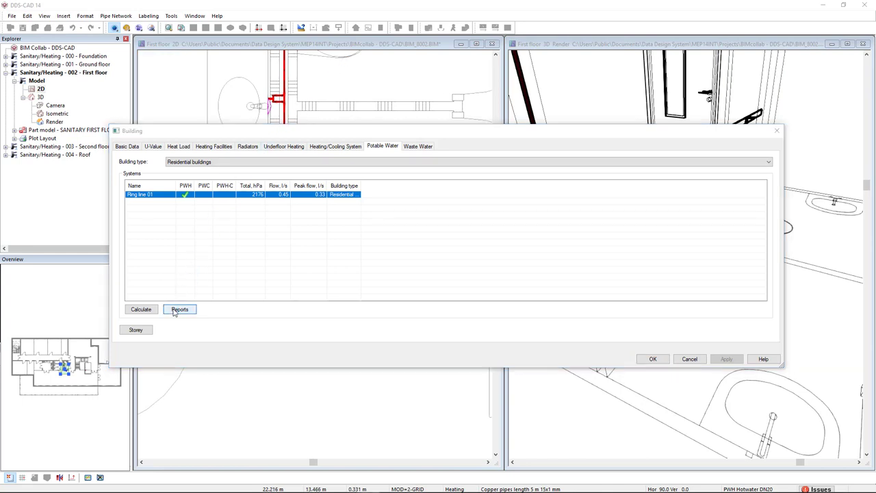
{"action": "double_click", "coordinate": [651, 87]}
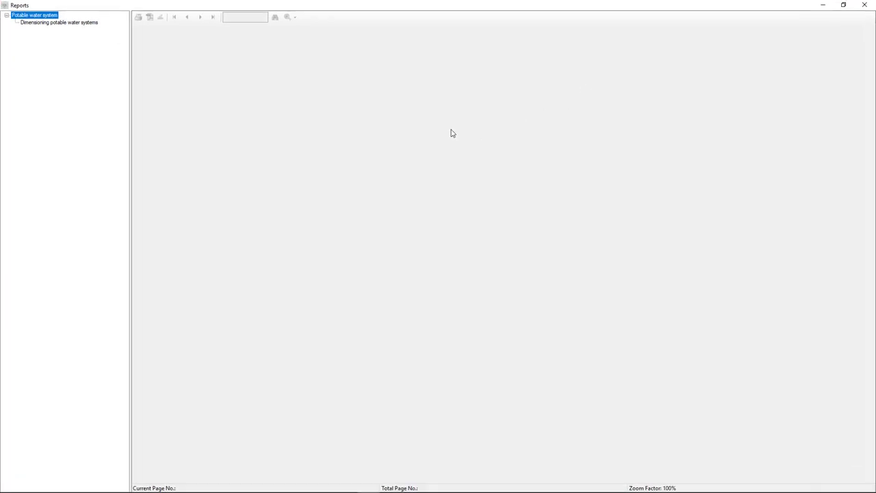
{"action": "left_click", "coordinate": [72, 24]}
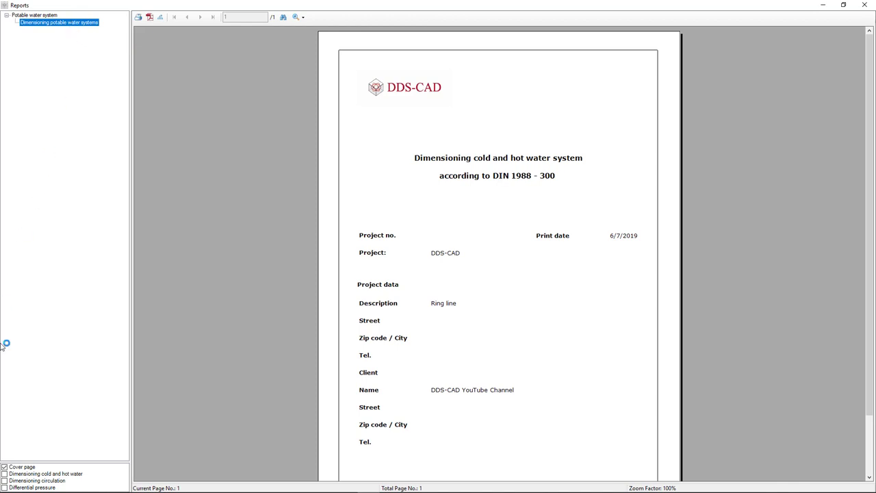
{"action": "left_click", "coordinate": [26, 474]}
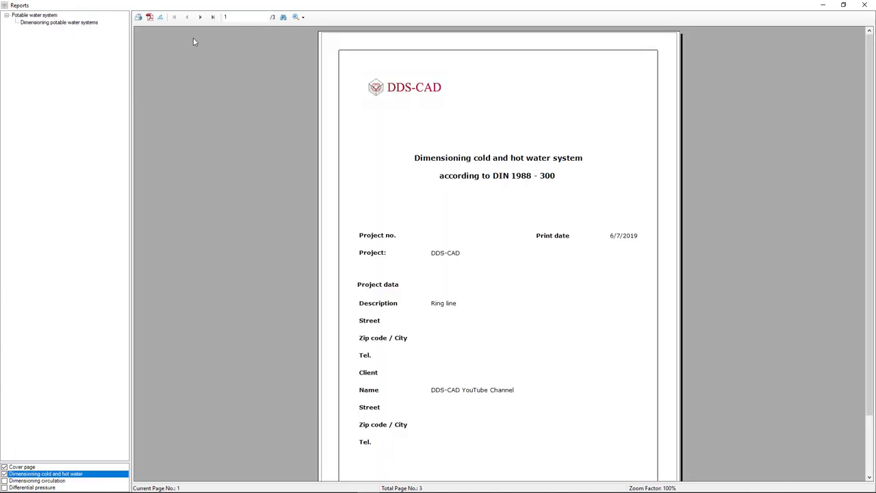
{"action": "left_click", "coordinate": [200, 17]}
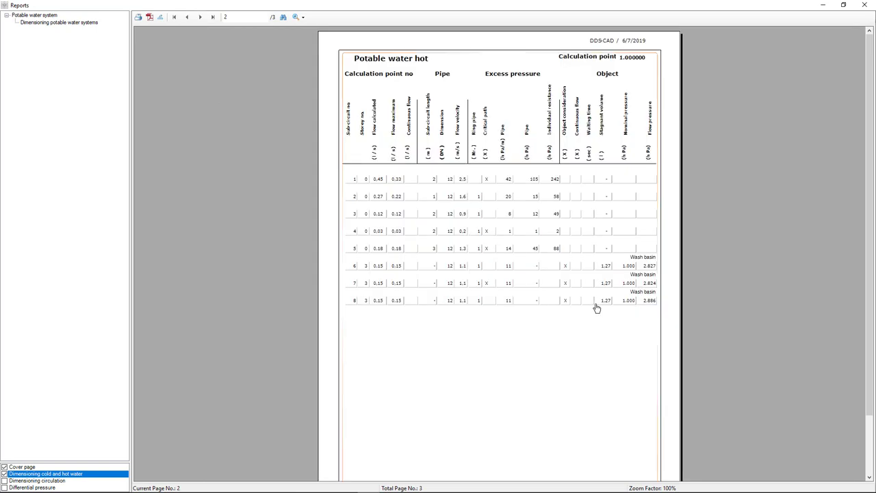